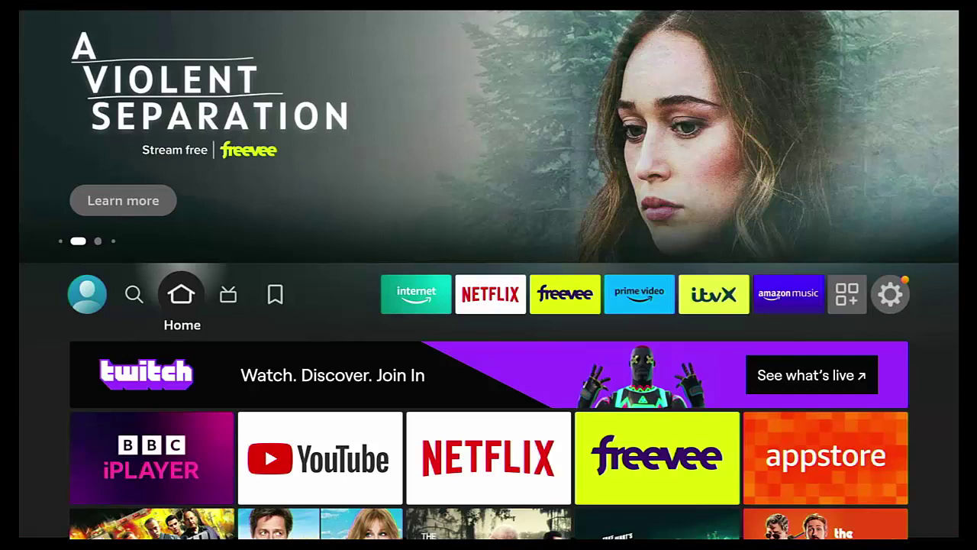
Bring up the device settings categories from the home screen
key(Right)
key(Right)
key(Right)
key(Right)
key(Right)
key(Right)
key(Right)
key(Right)
key(Right)
key(Right)
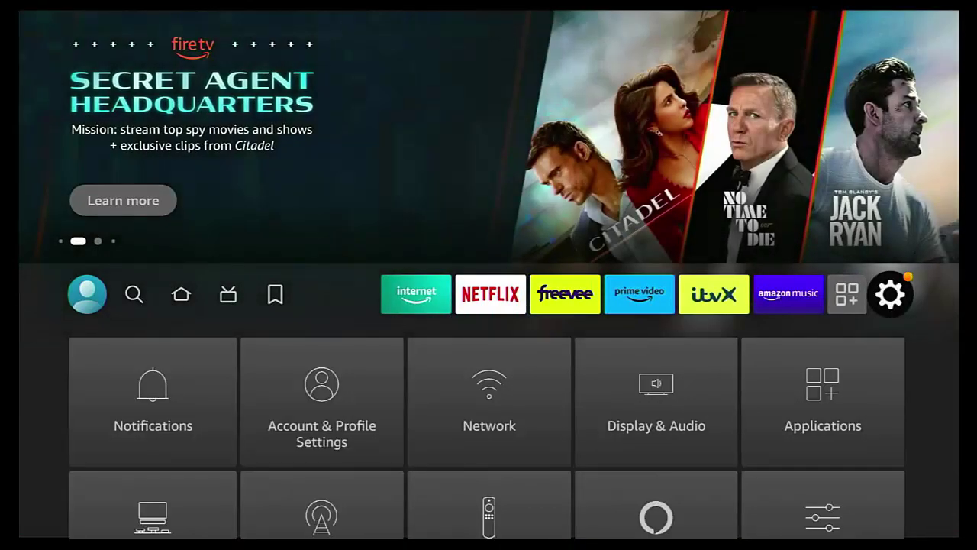
Open the Privacy Settings within Preferences to view the cookie, usage data and advertising options
key(Down)
key(Down)
key(Right)
key(Right)
key(Right)
key(Right)
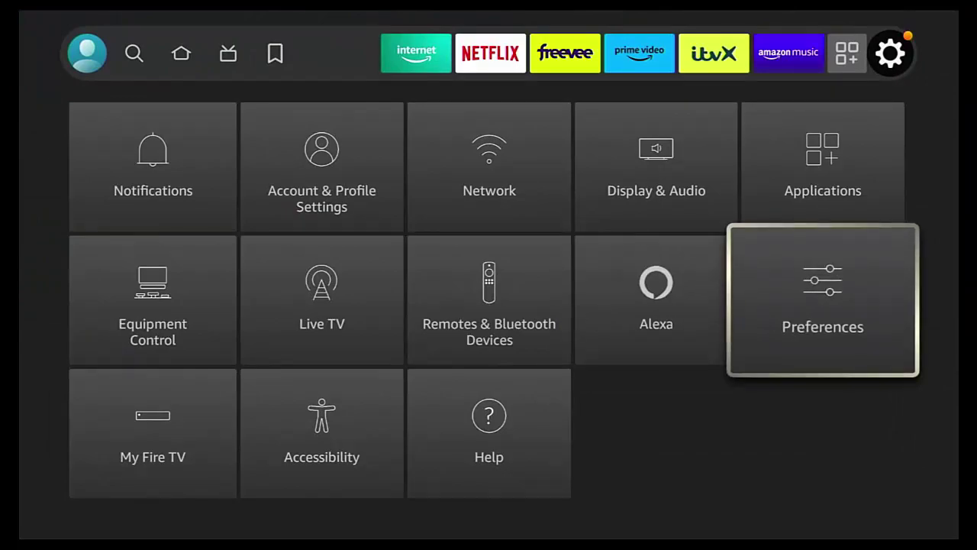
key(Return)
key(Down)
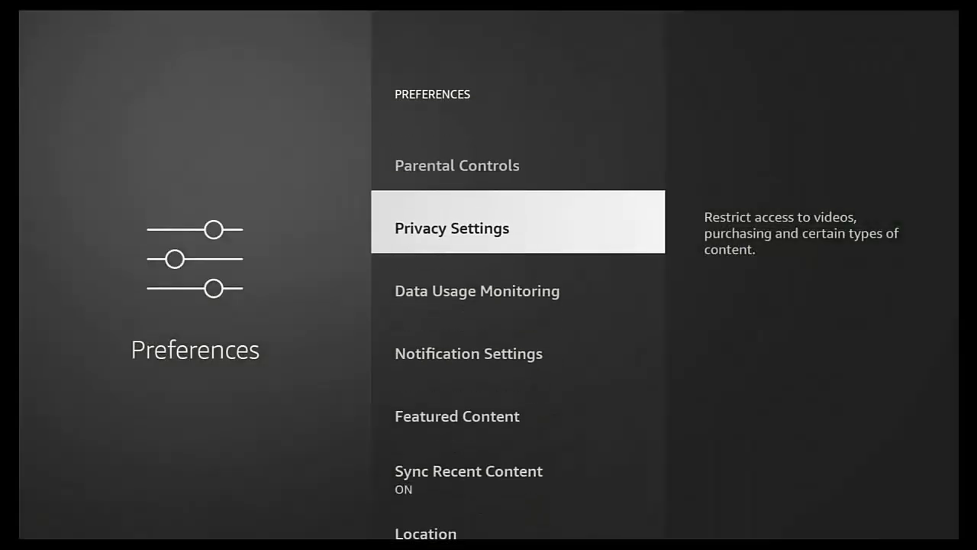
key(Return)
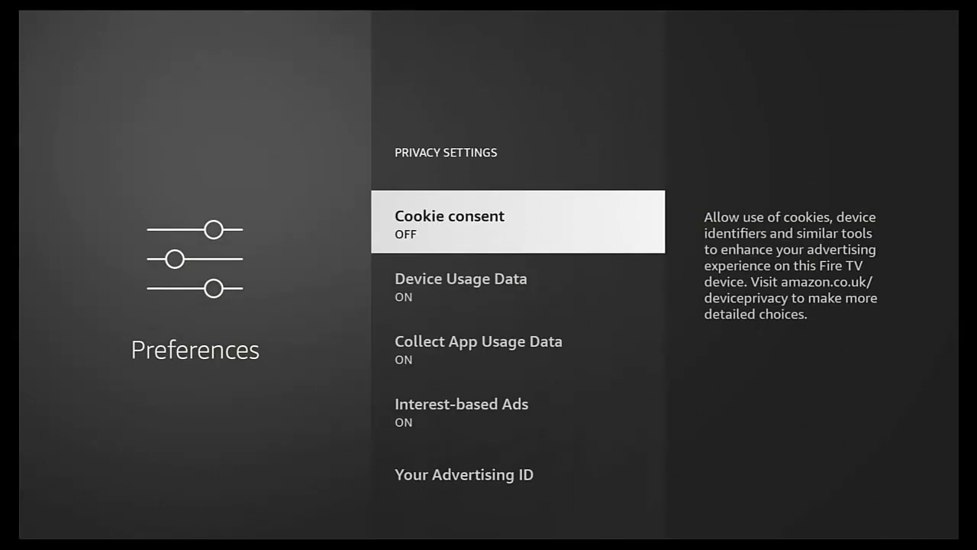
key(Escape)
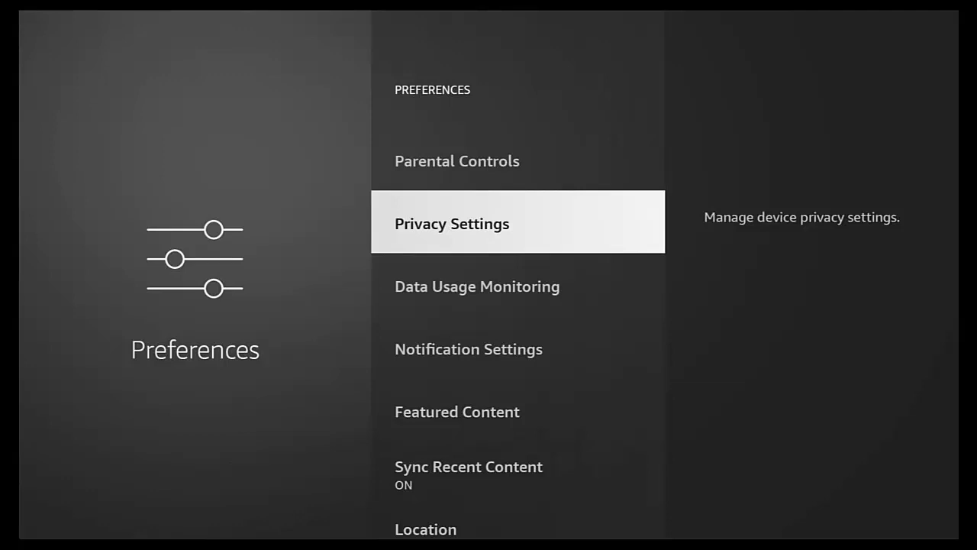
key(Return)
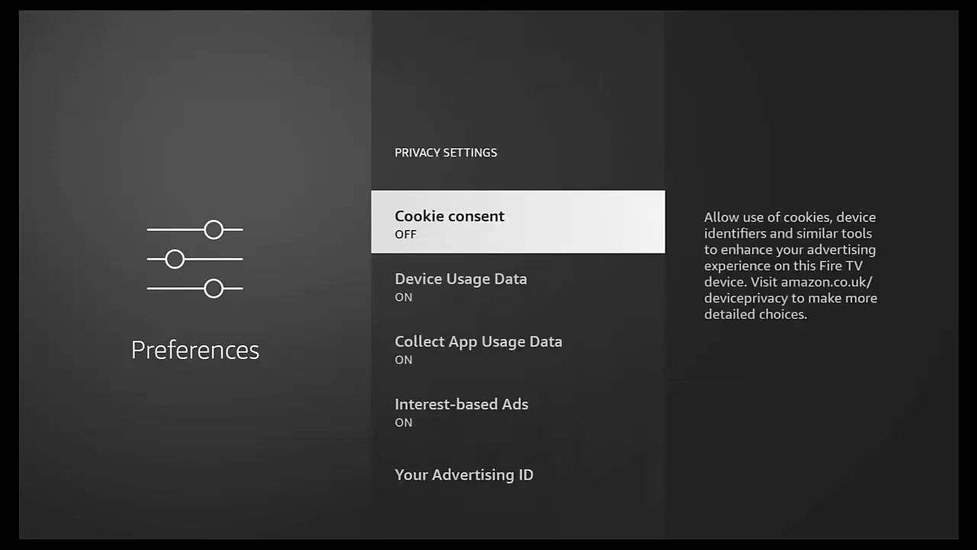
key(Escape)
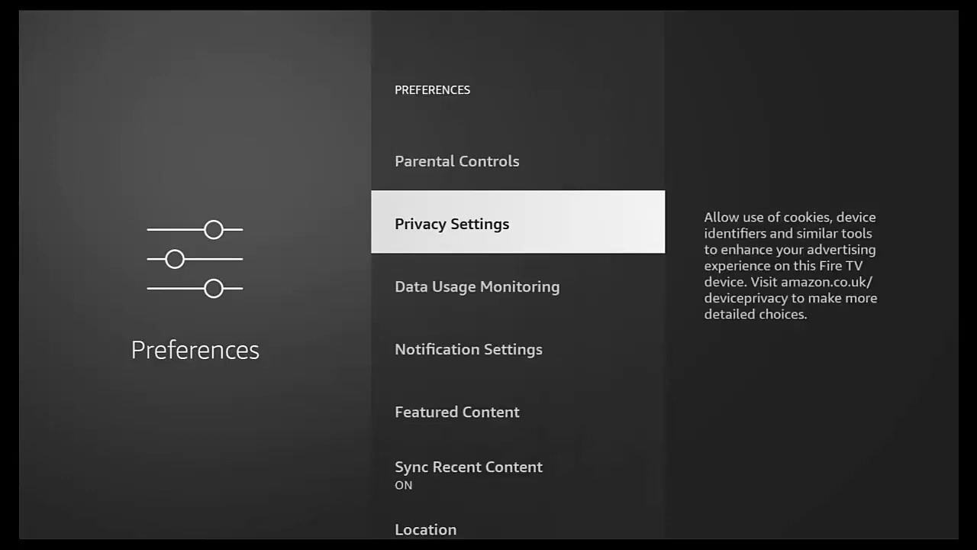
key(Return)
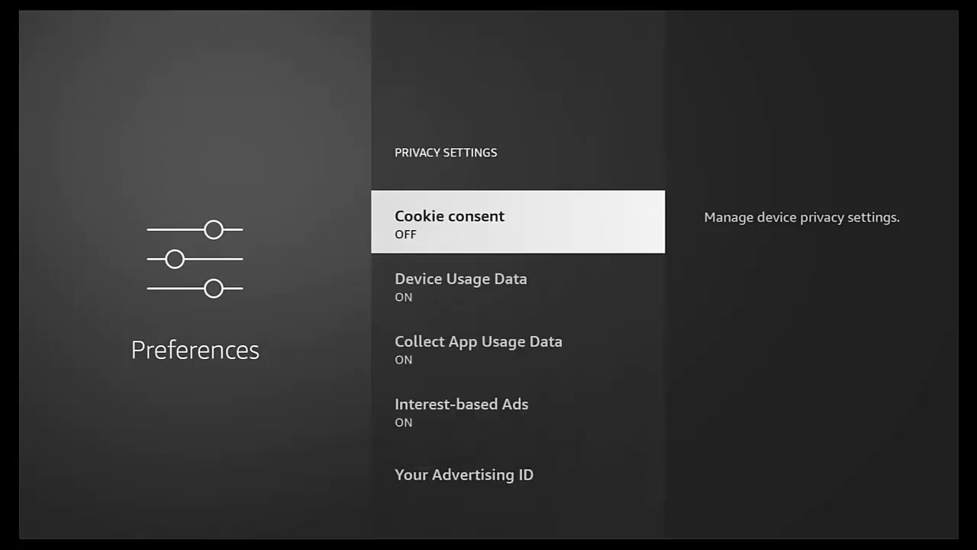
key(Escape)
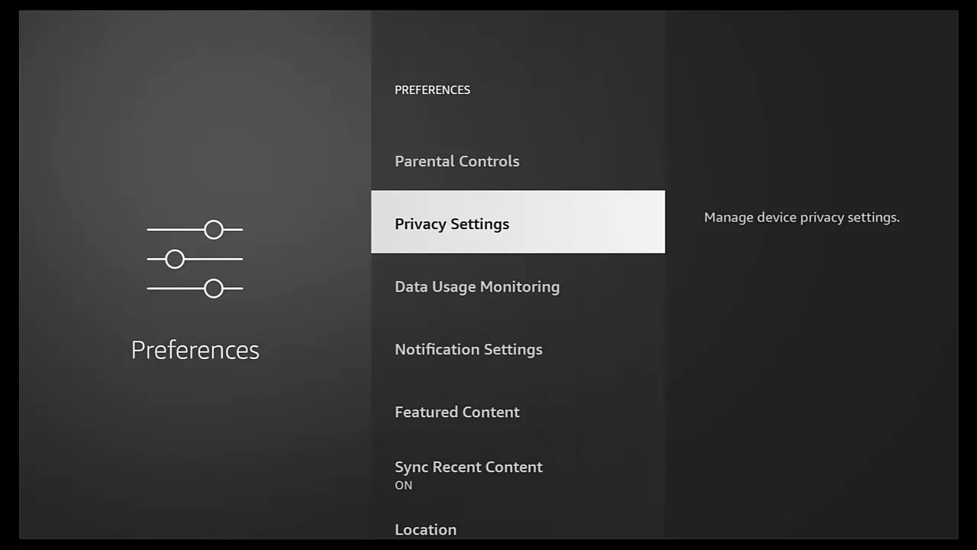
key(Return)
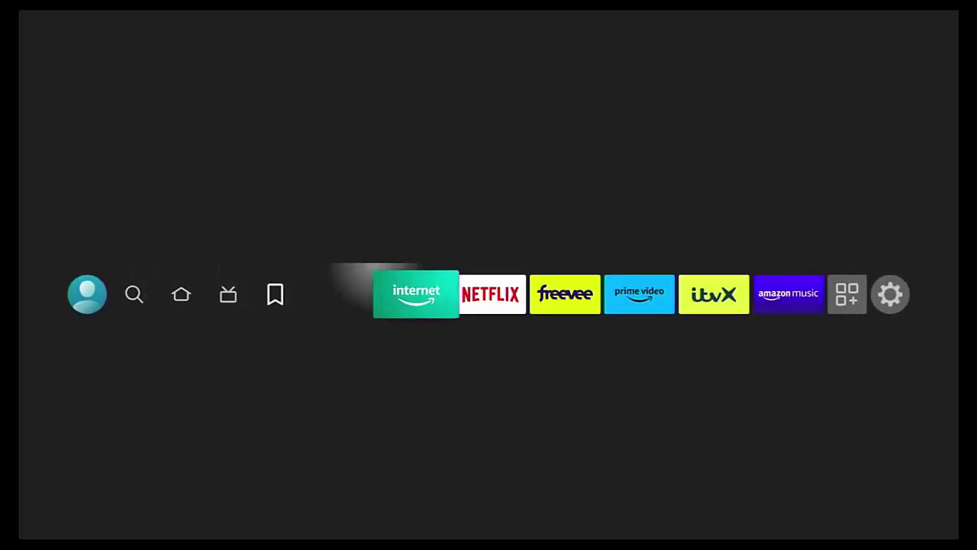
From the home screen, view the Privacy Settings under the Preferences settings and return to the settings overview
key(Right)
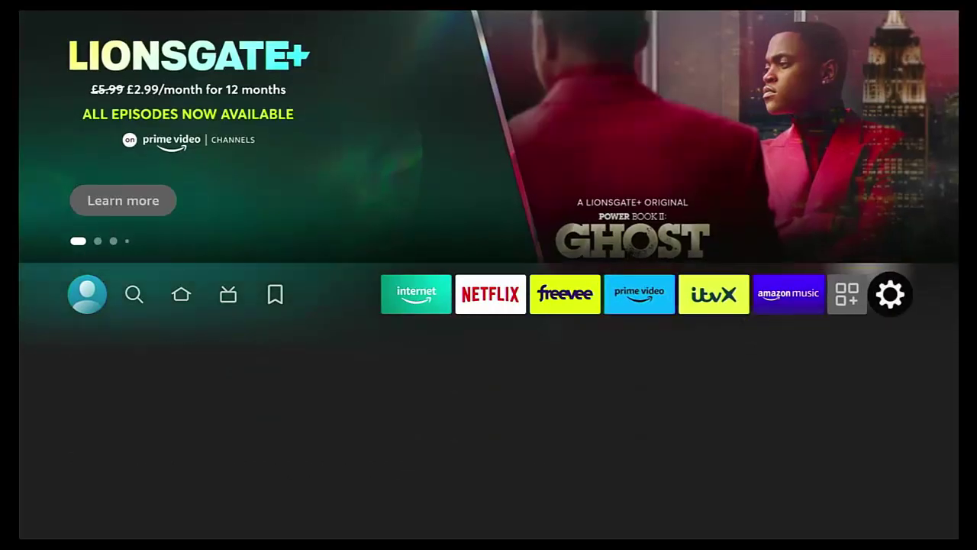
key(Down)
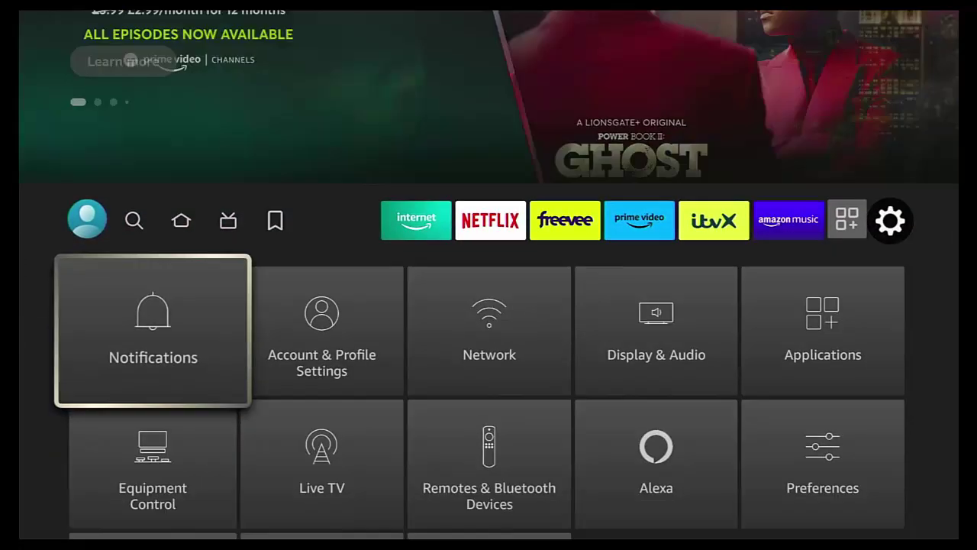
key(Down)
key(Right)
key(Right)
key(Right)
key(Right)
key(Right)
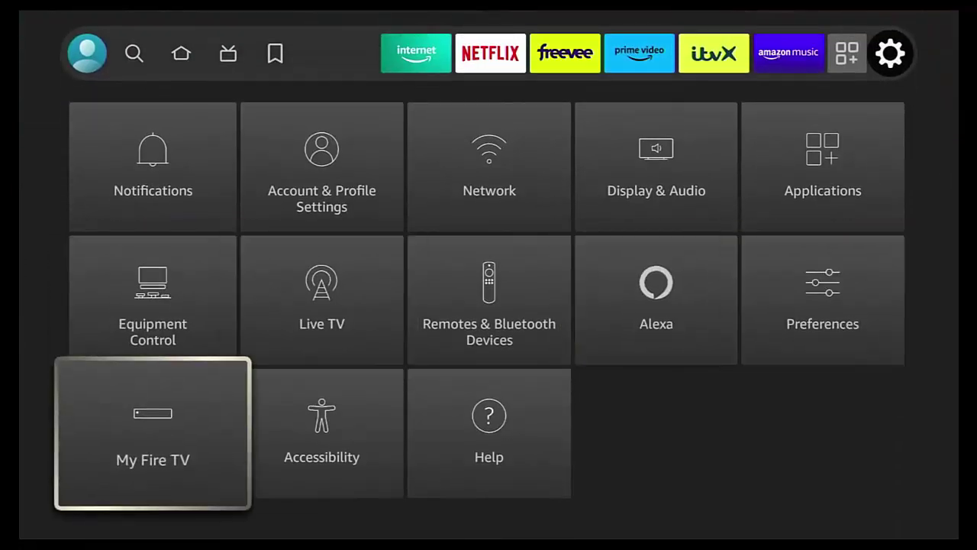
key(Left)
key(Return)
key(Down)
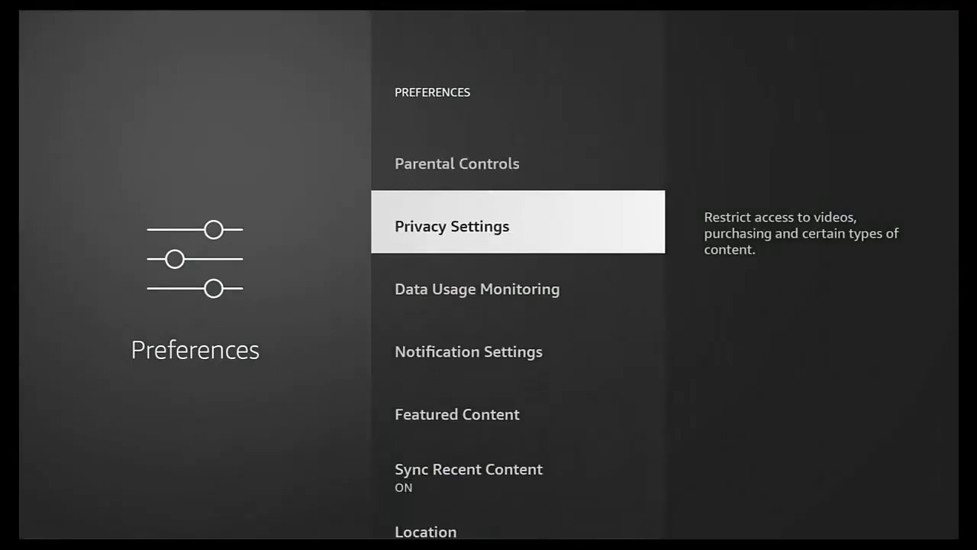
key(Return)
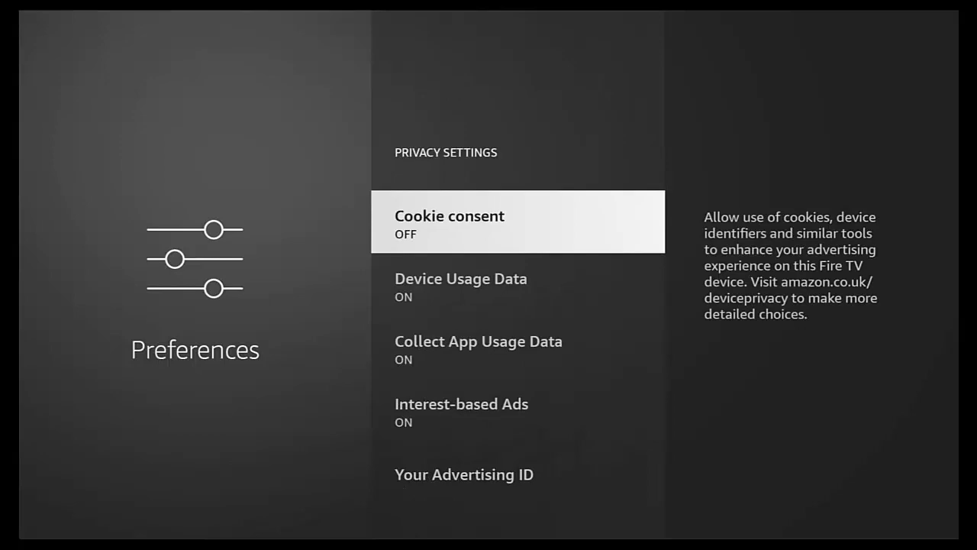
key(Escape)
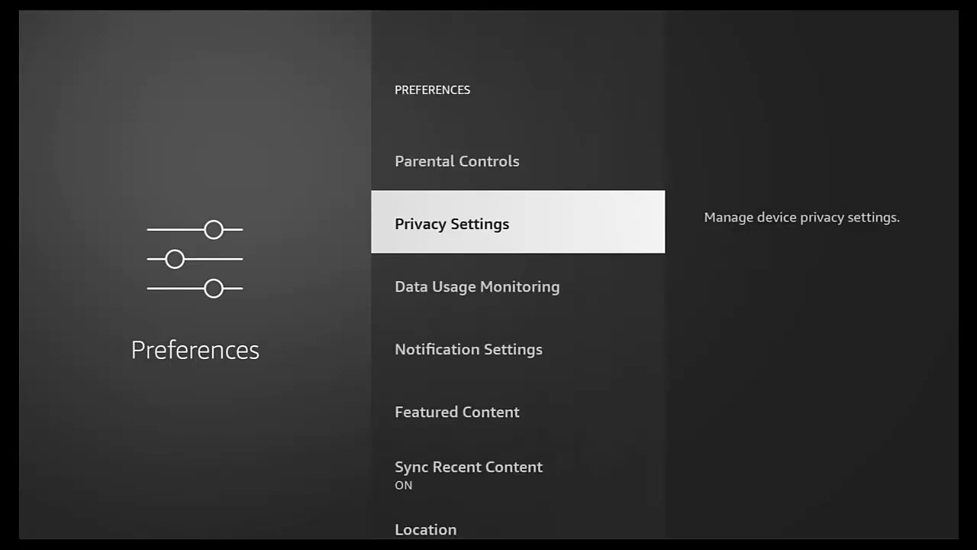
key(Escape)
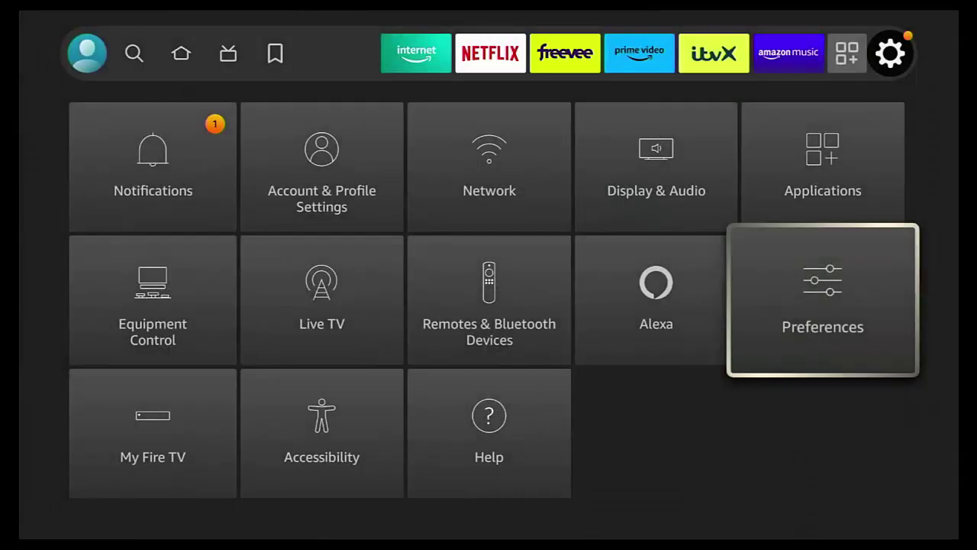
Check the Fire OS version and system update status in the About section of My Fire TV
key(Left)
key(Left)
key(Left)
key(Left)
key(Down)
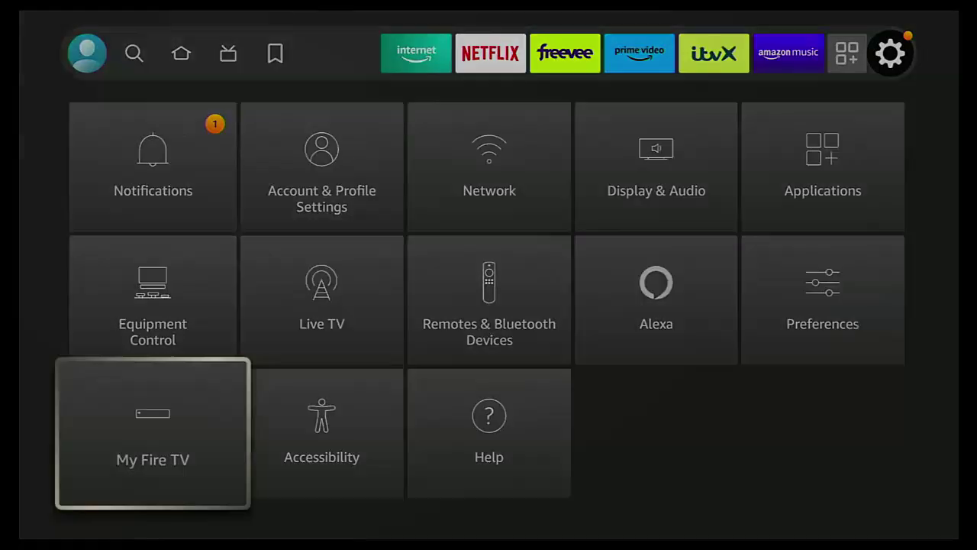
key(Return)
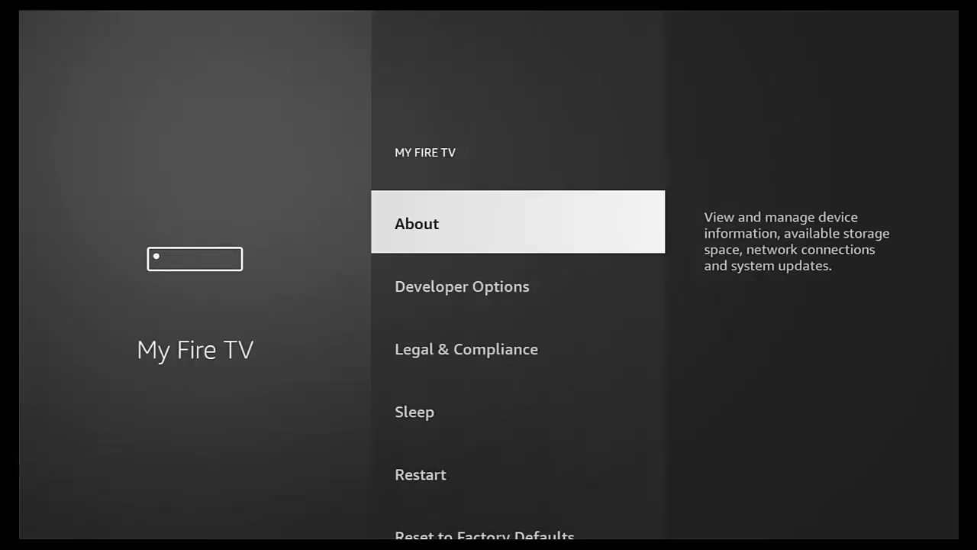
key(Return)
key(Return)
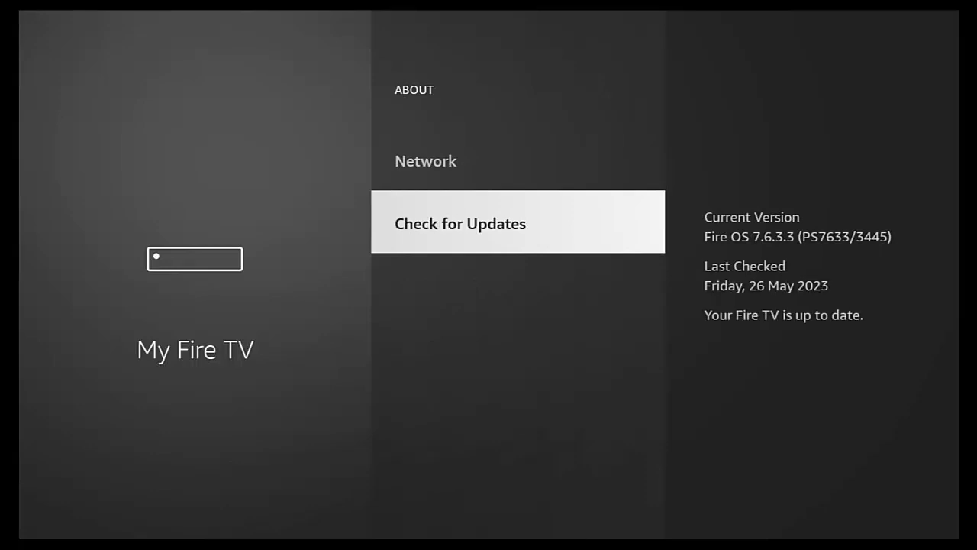
key(Escape)
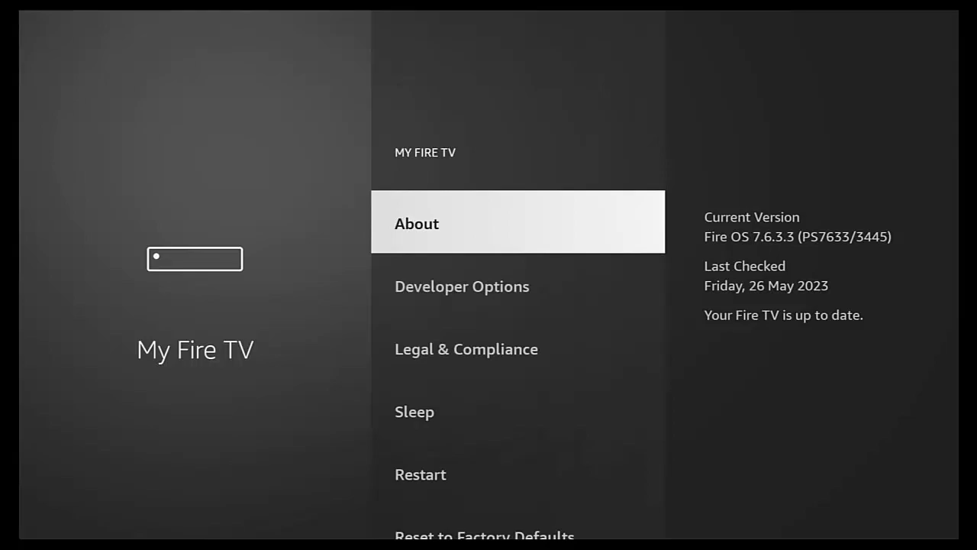
key(Escape)
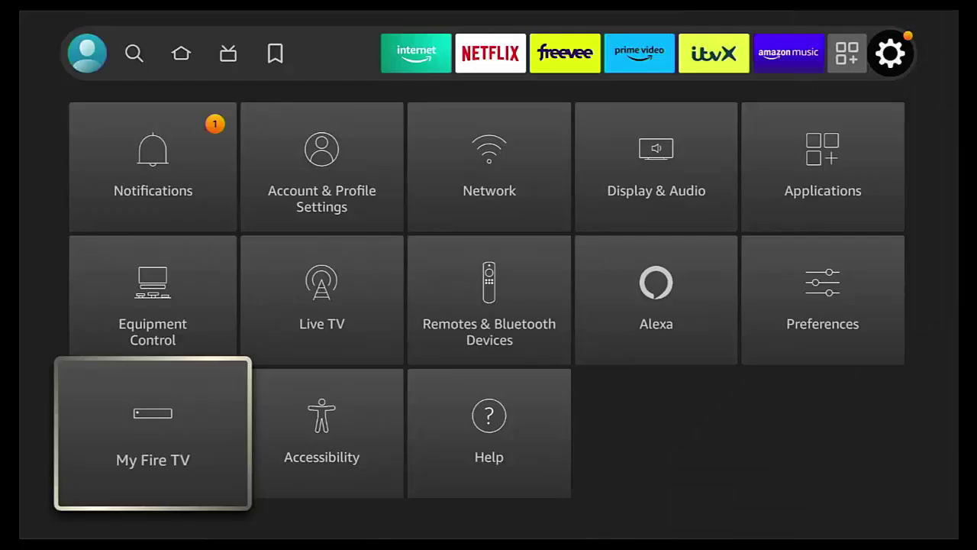
Reopen the device's Privacy Settings within Preferences
key(Up)
key(Right)
key(Right)
key(Right)
key(Right)
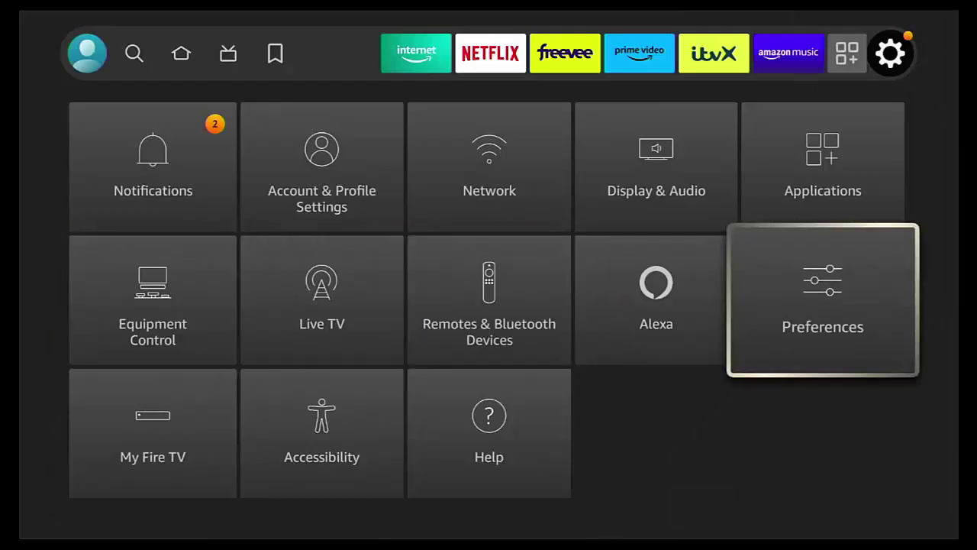
key(Return)
key(Down)
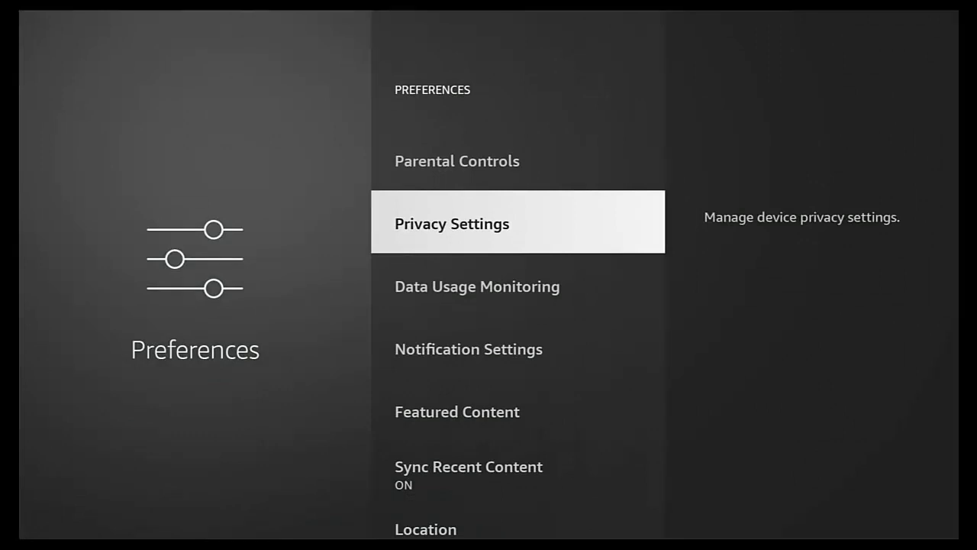
key(Return)
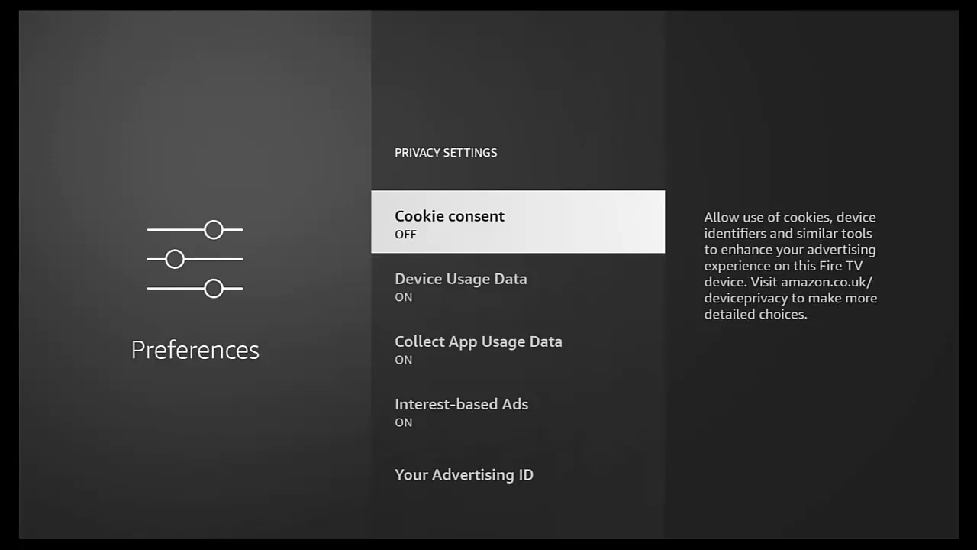
Open the Cookie consent notice and bring up Amazon's Privacy Notice from it
key(Return)
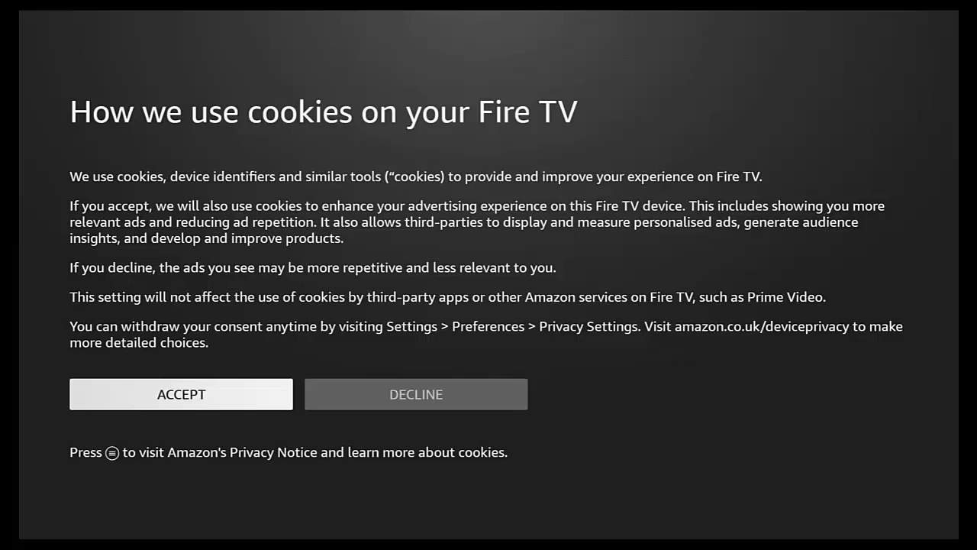
key(Return)
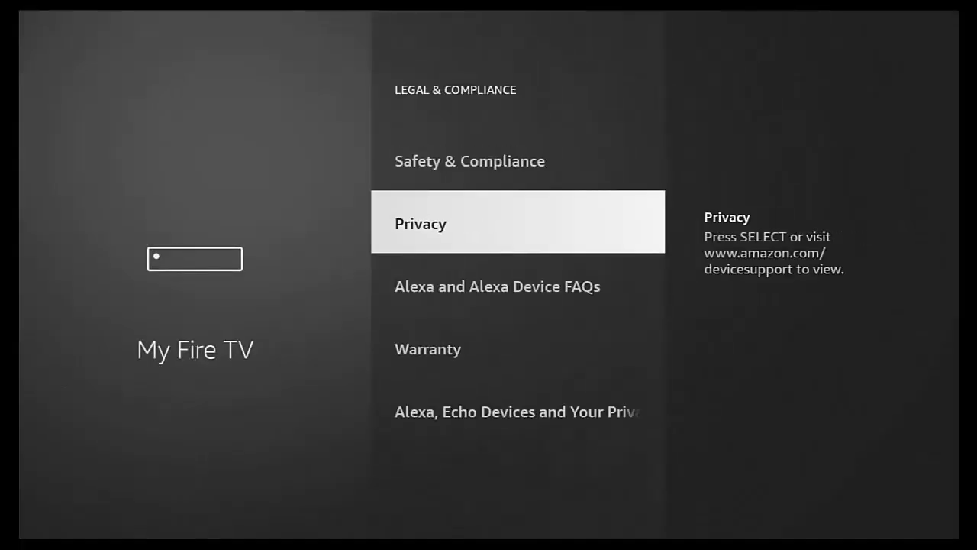
key(Return)
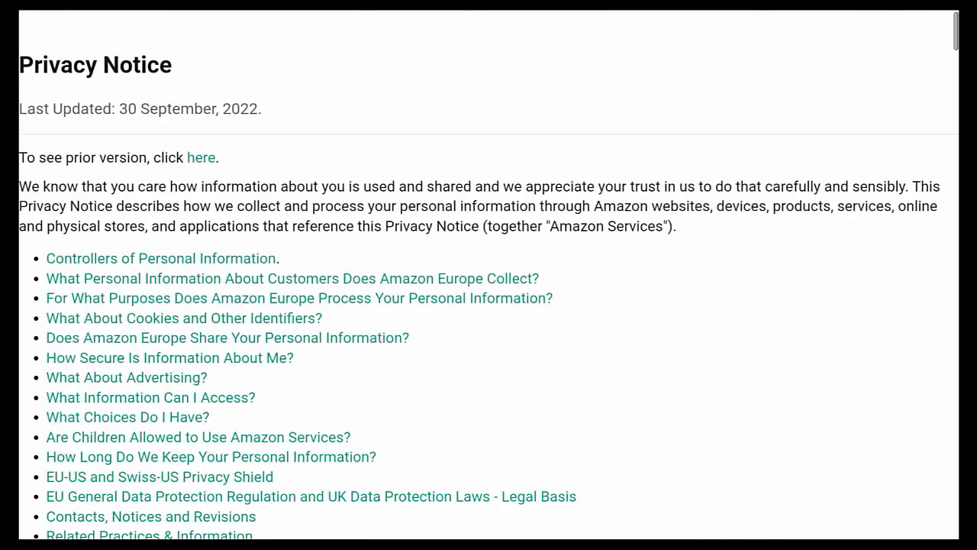
Read through the Privacy Notice's contents list and its sections on personal information collected, and return to the cookie consent notice
key(Down)
key(Down)
key(Down)
key(Down)
key(Down)
key(Down)
key(Down)
key(Down)
key(Down)
key(Down)
key(Down)
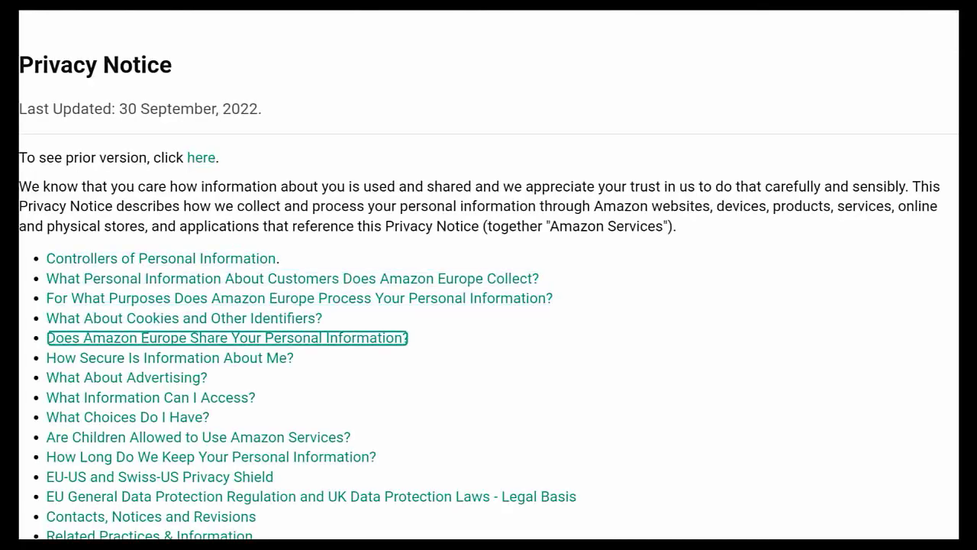
key(Down)
key(Down)
key(Down)
key(Down)
key(Down)
key(Down)
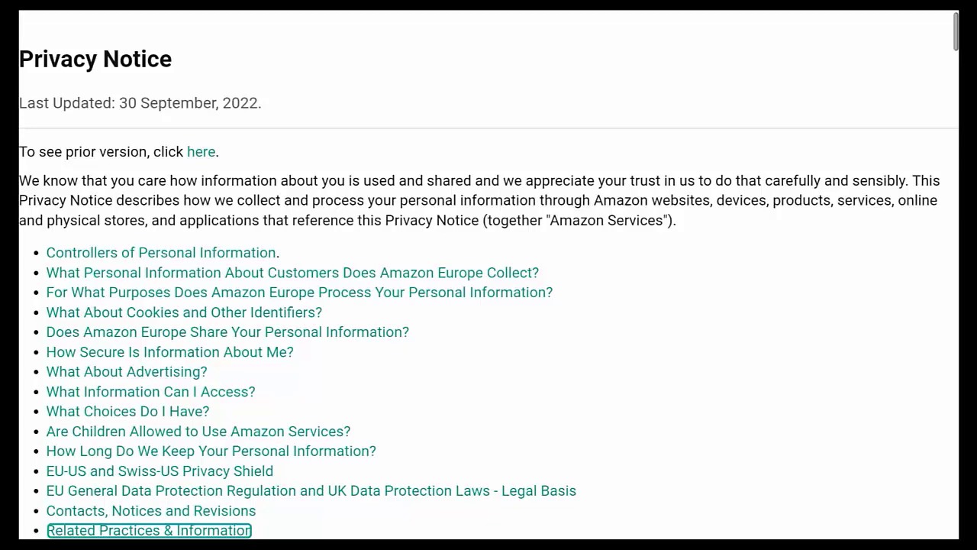
key(Down)
key(Down)
key(Down)
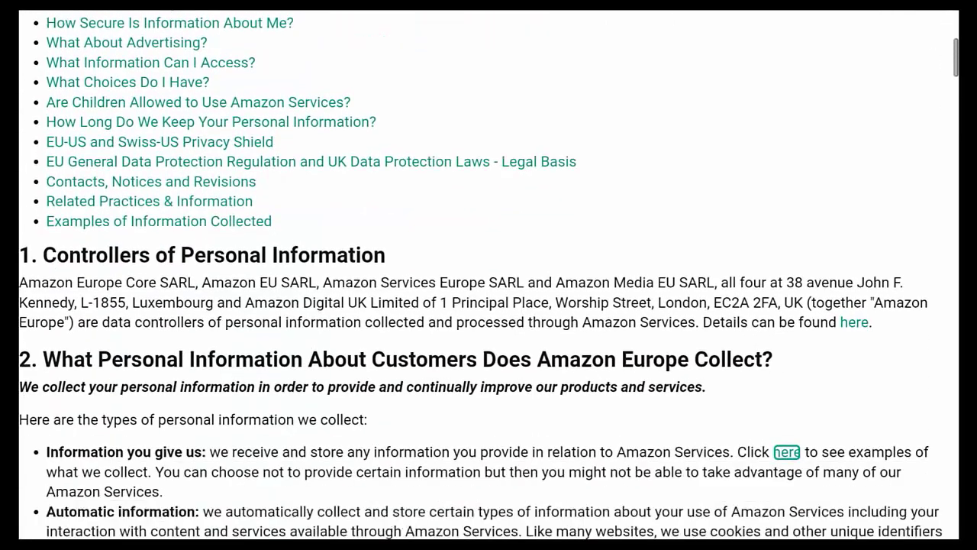
key(Down)
key(Down)
key(Down)
key(Down)
key(Down)
key(Down)
key(Down)
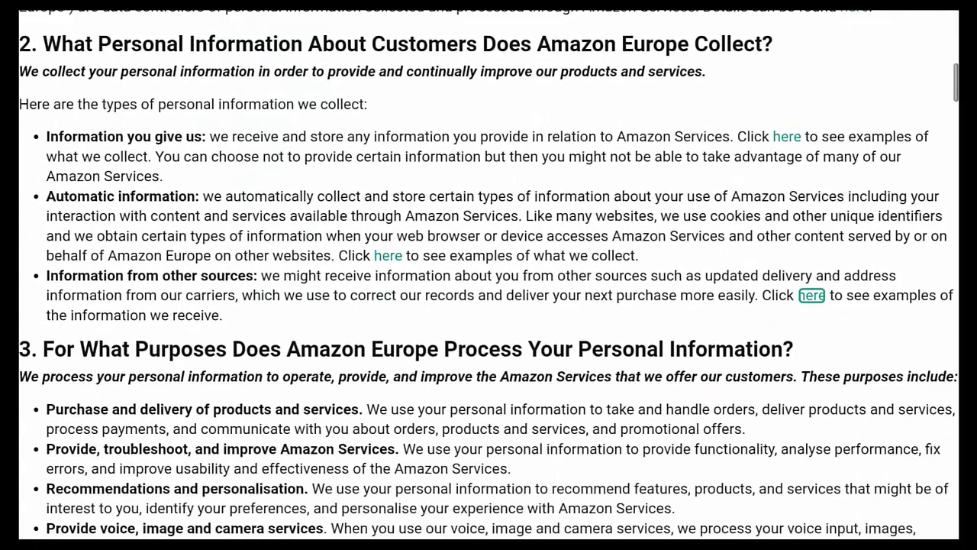
key(Escape)
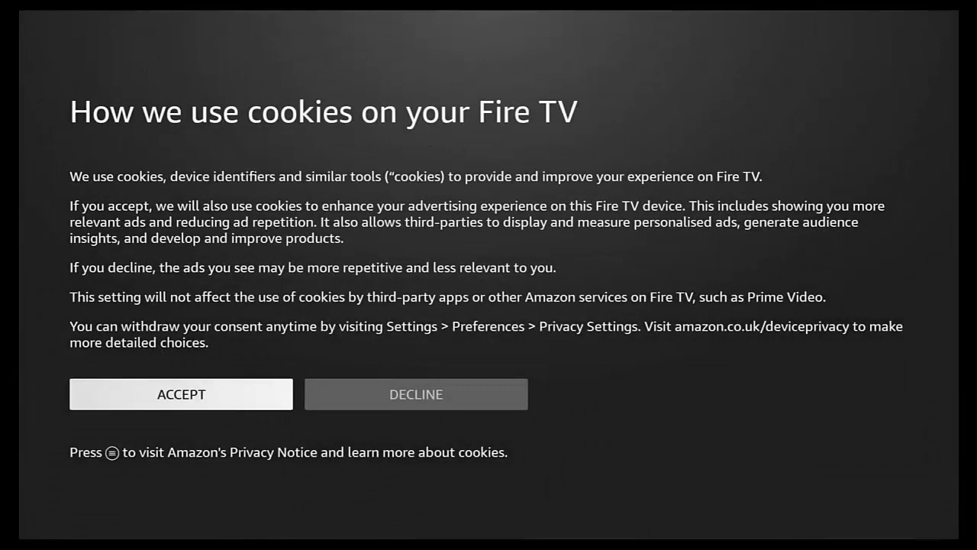
Decline the use of cookies for advertising in the Fire TV cookie consent notice
key(Right)
key(Left)
key(Right)
key(Left)
key(Right)
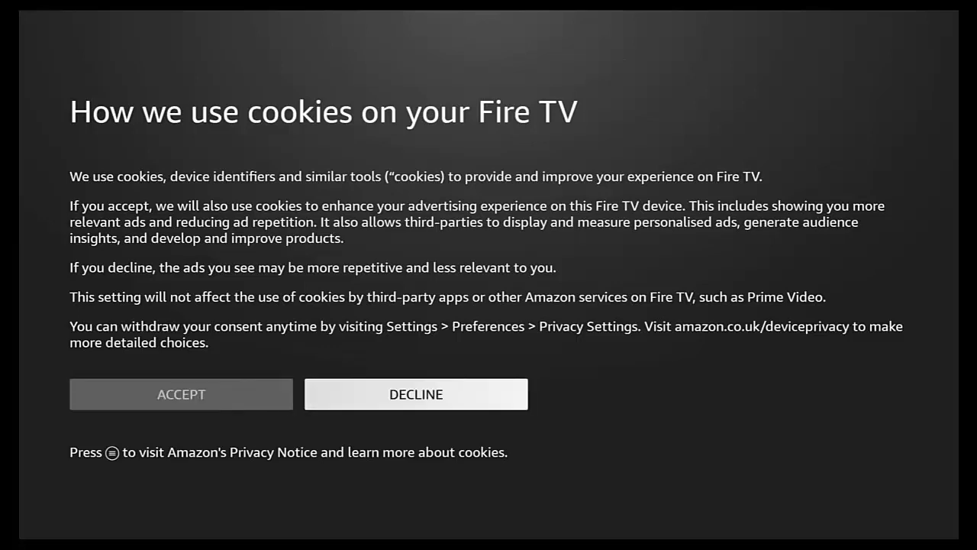
key(Return)
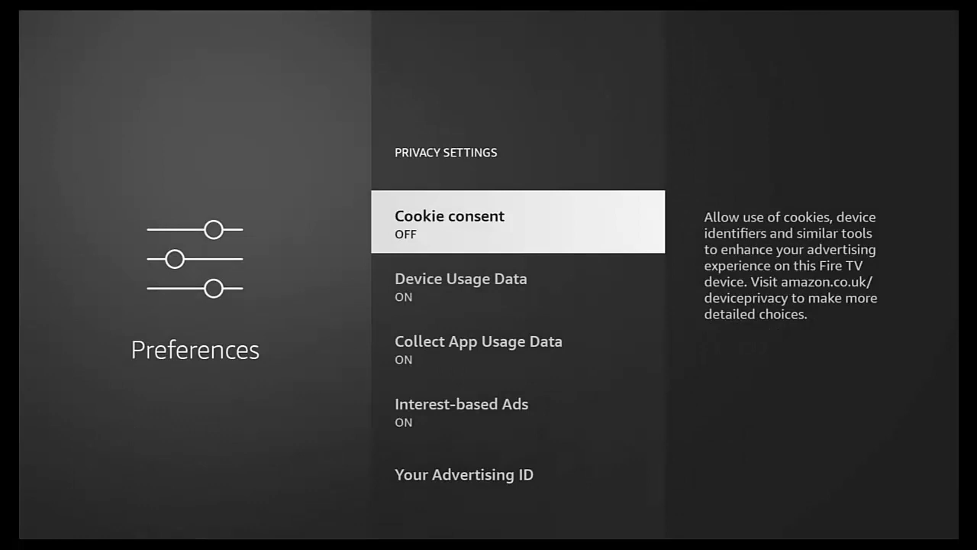
Turn off Device Usage Data and Collect App Usage Data in the Privacy Settings, confirming each change
key(Down)
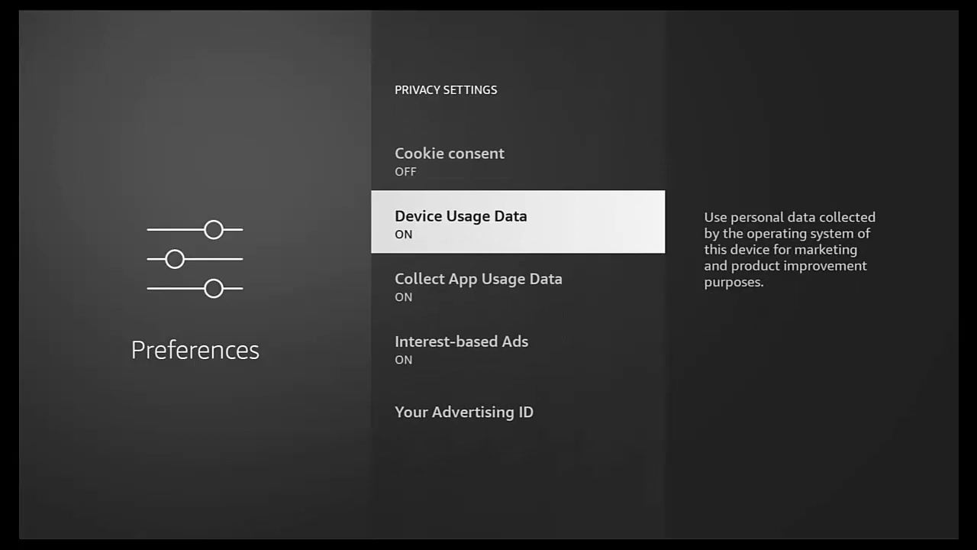
key(Return)
key(Return)
key(Down)
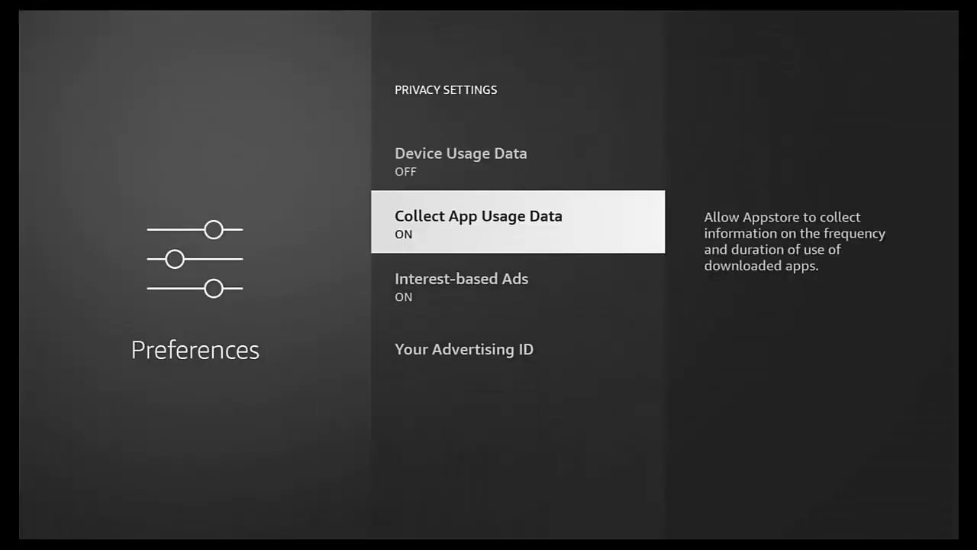
key(Return)
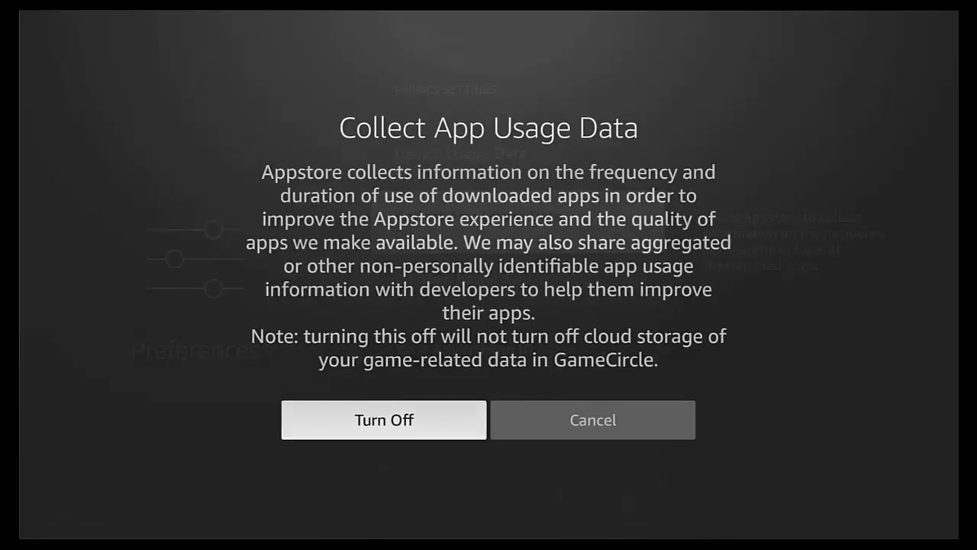
key(Return)
Turn off Interest-based Ads in the Privacy Settings and return to the Cookie consent entry
key(Down)
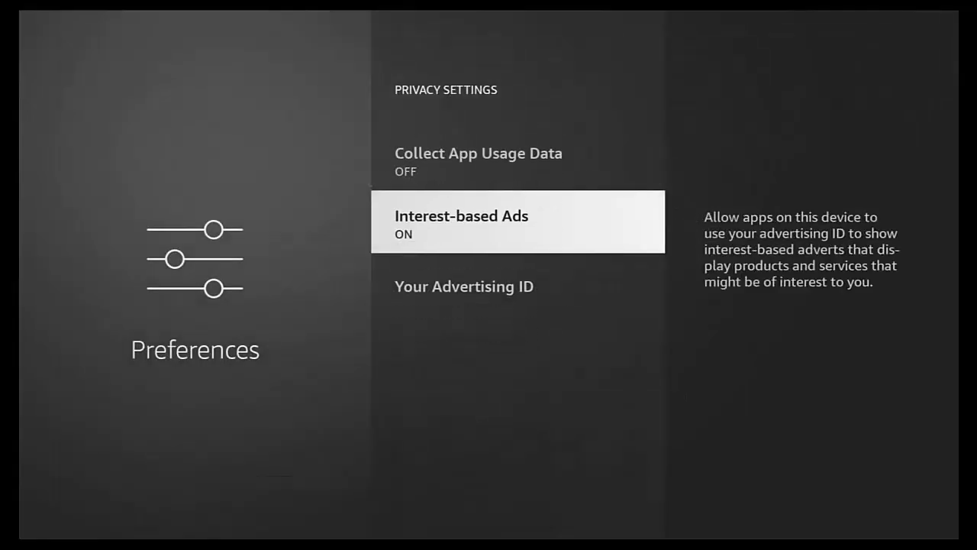
key(Return)
key(Return)
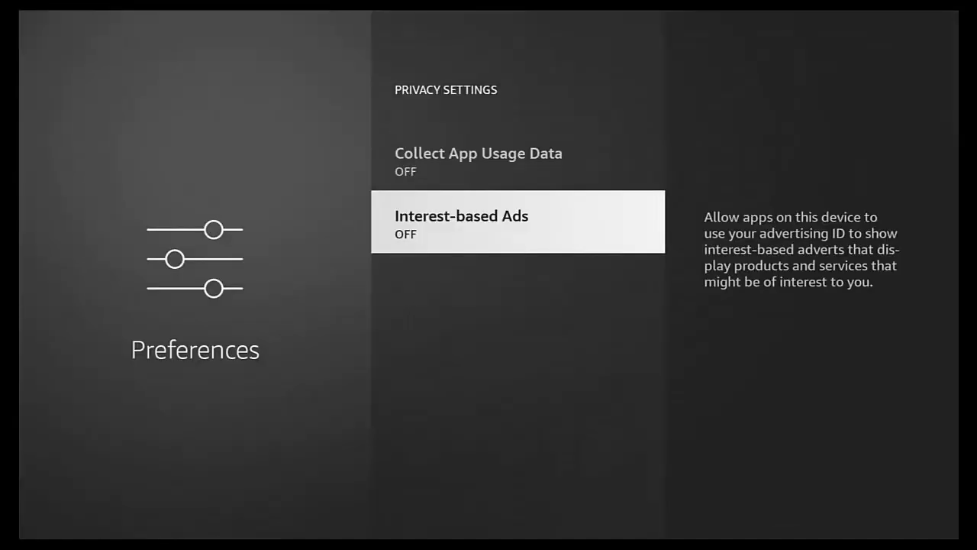
key(Up)
key(Up)
key(Up)
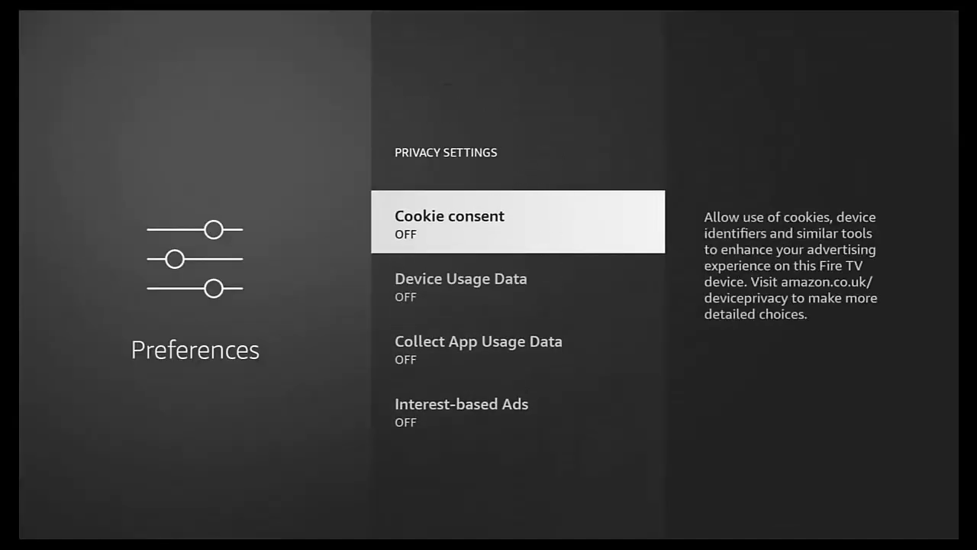